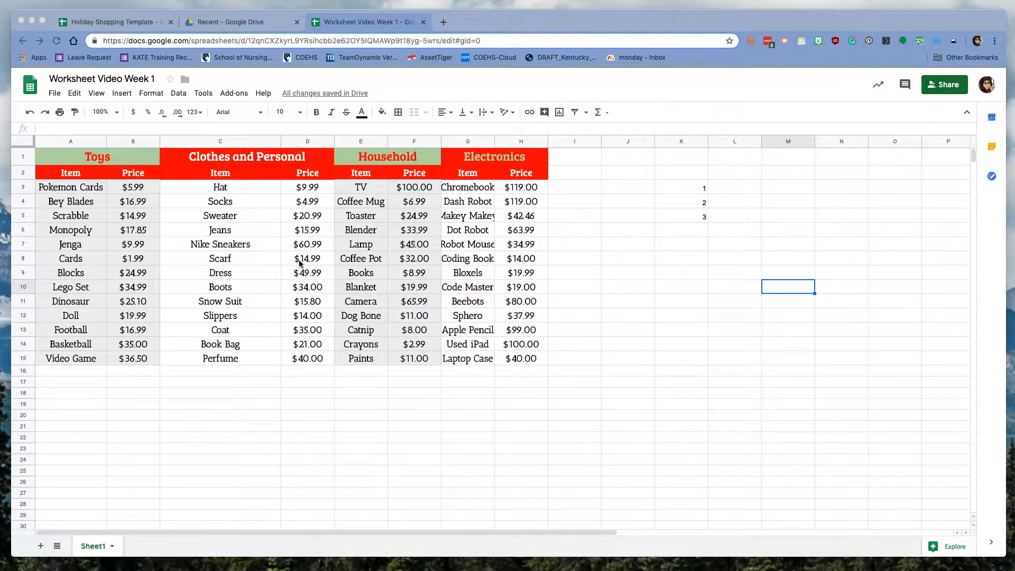
click(47, 141)
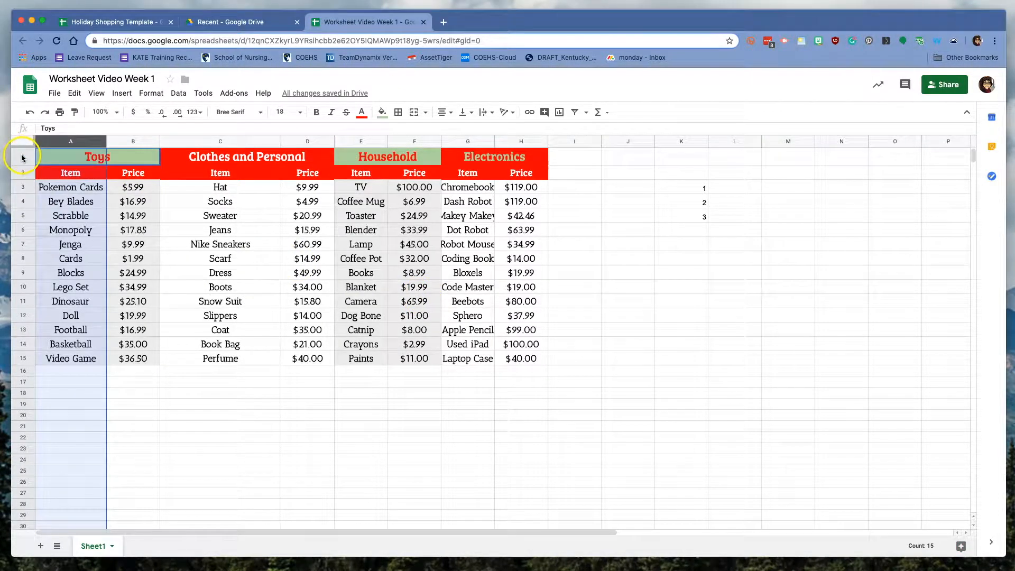
click(23, 157)
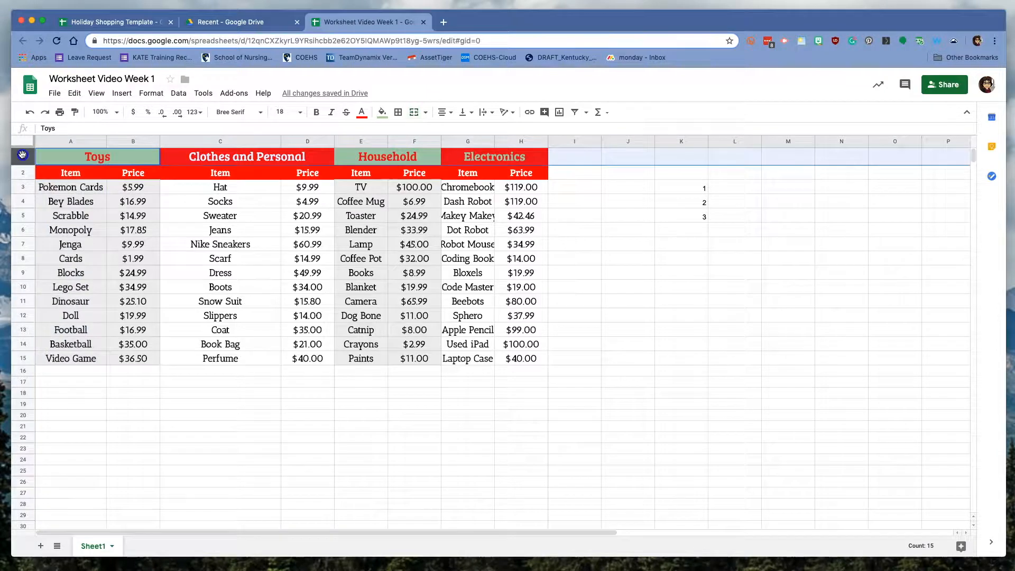
click(22, 216)
click(23, 244)
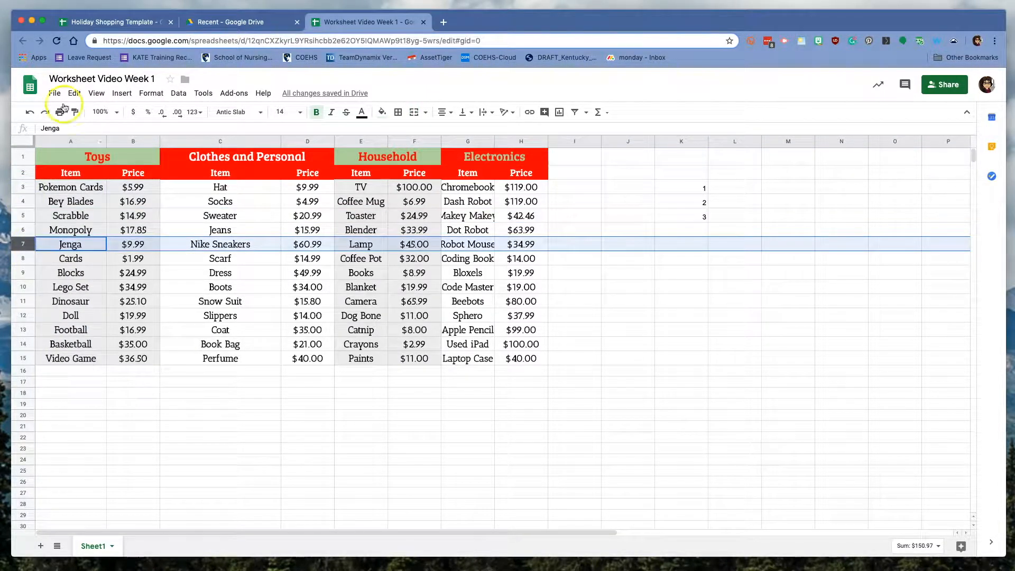
click(88, 141)
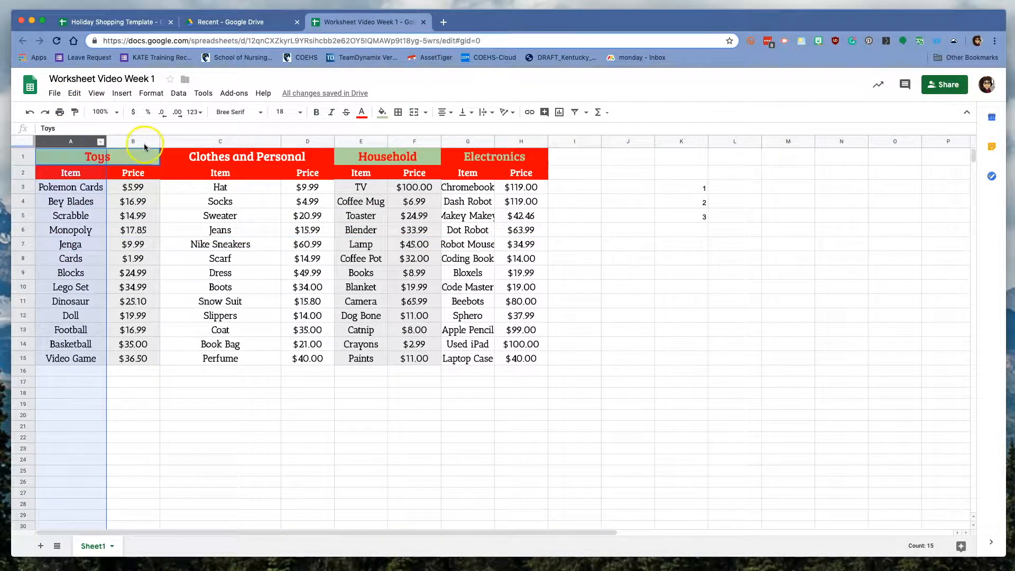
click(200, 142)
click(302, 142)
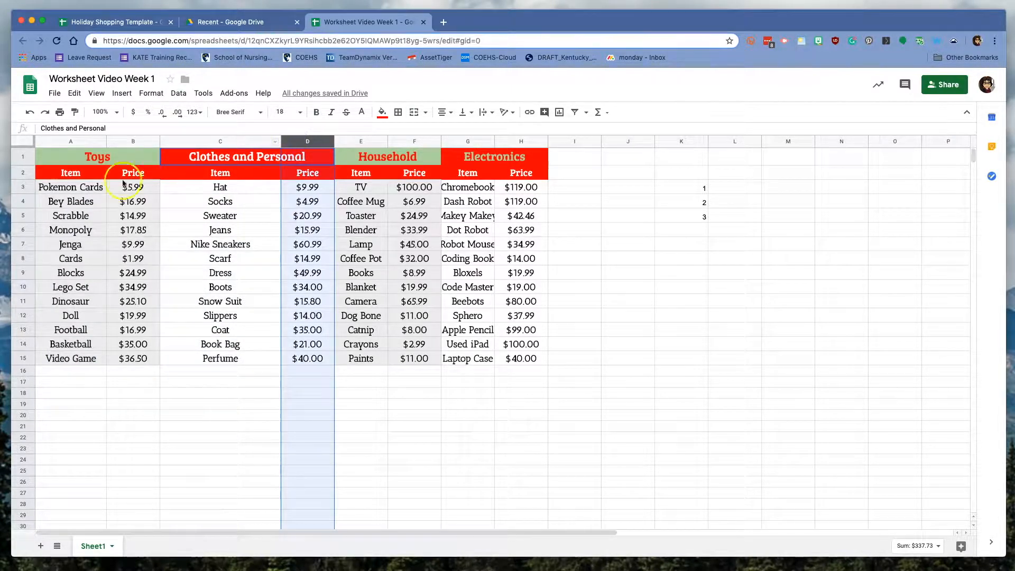
click(197, 202)
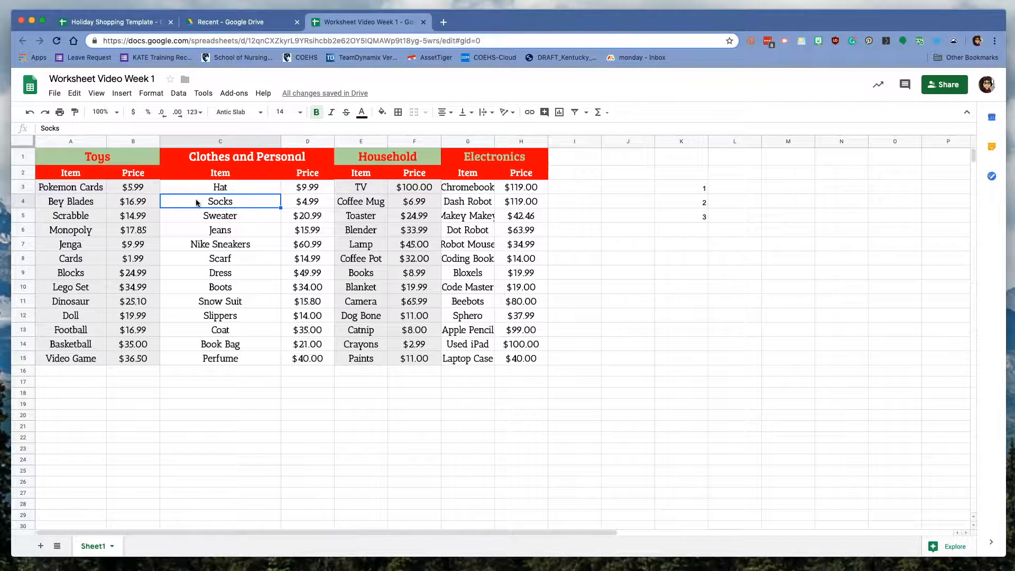
click(204, 202)
click(204, 202)
drag(261, 189, 267, 360)
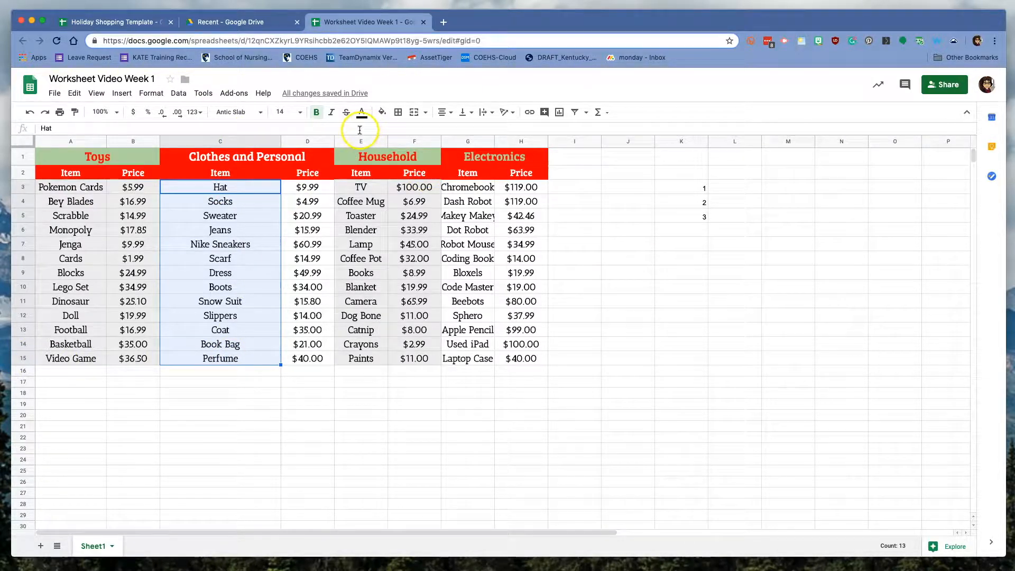
click(678, 258)
text(C)
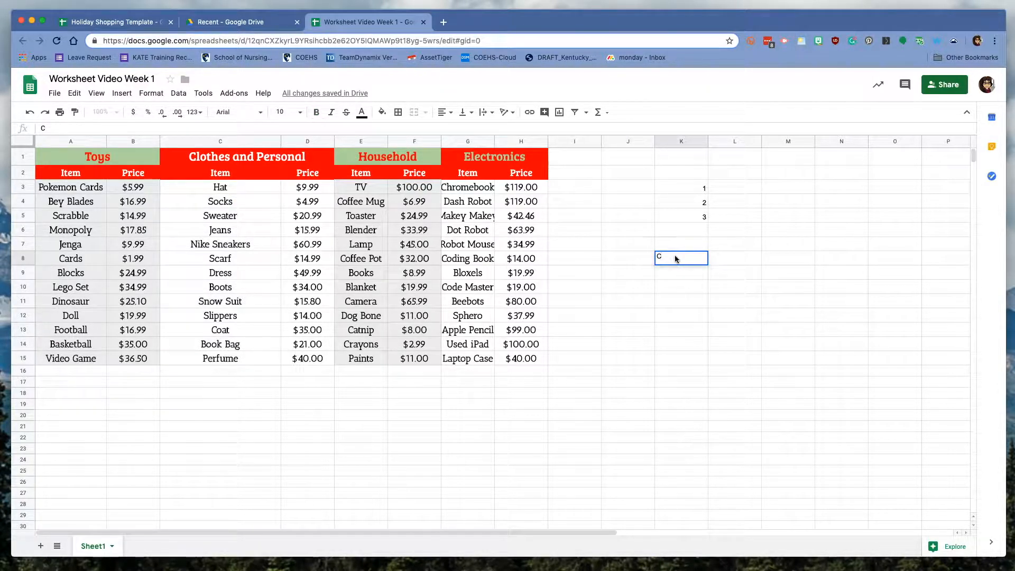
text(3:C15)
key(Escape)
click(50, 128)
click(232, 202)
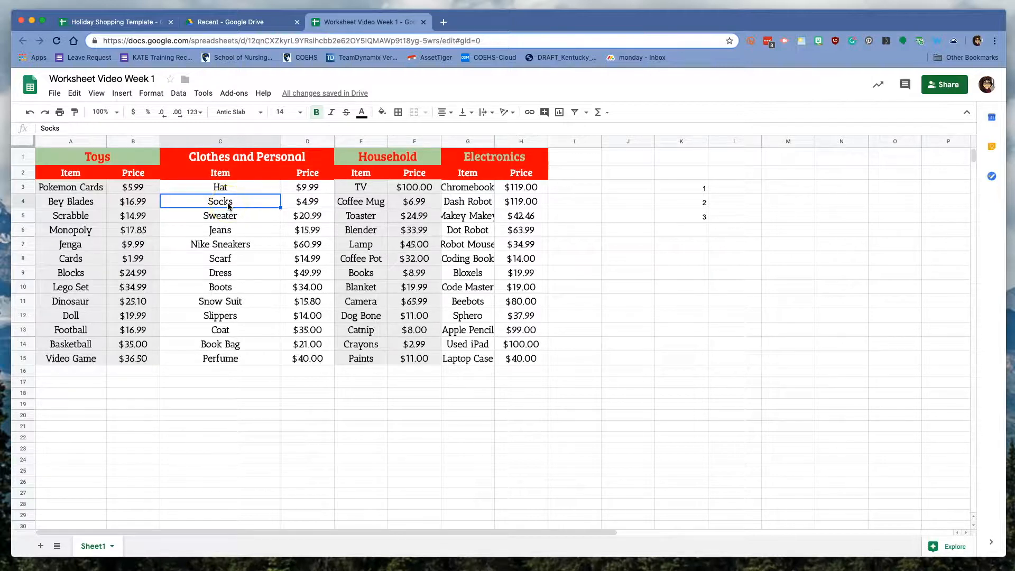
click(419, 218)
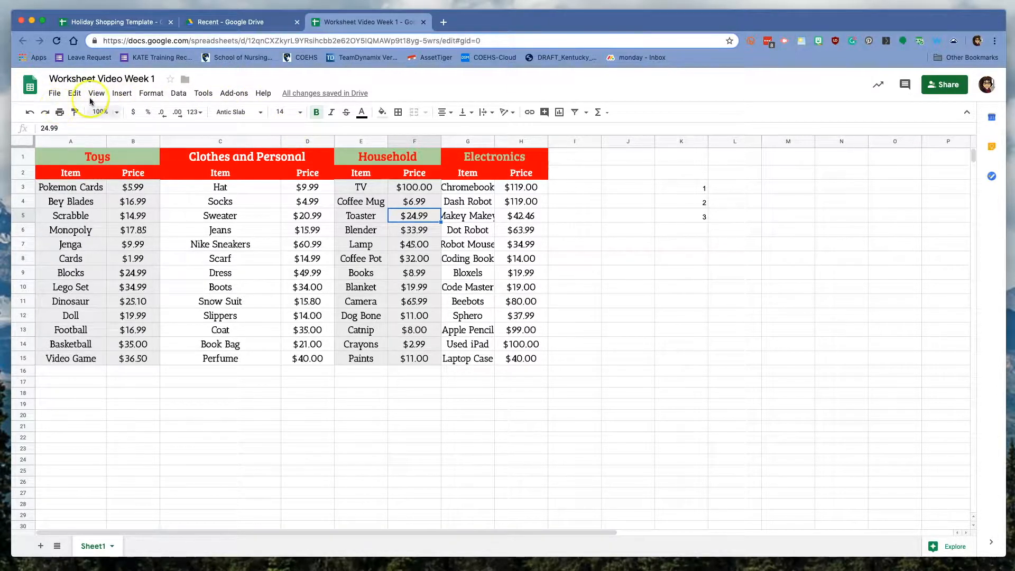
click(55, 94)
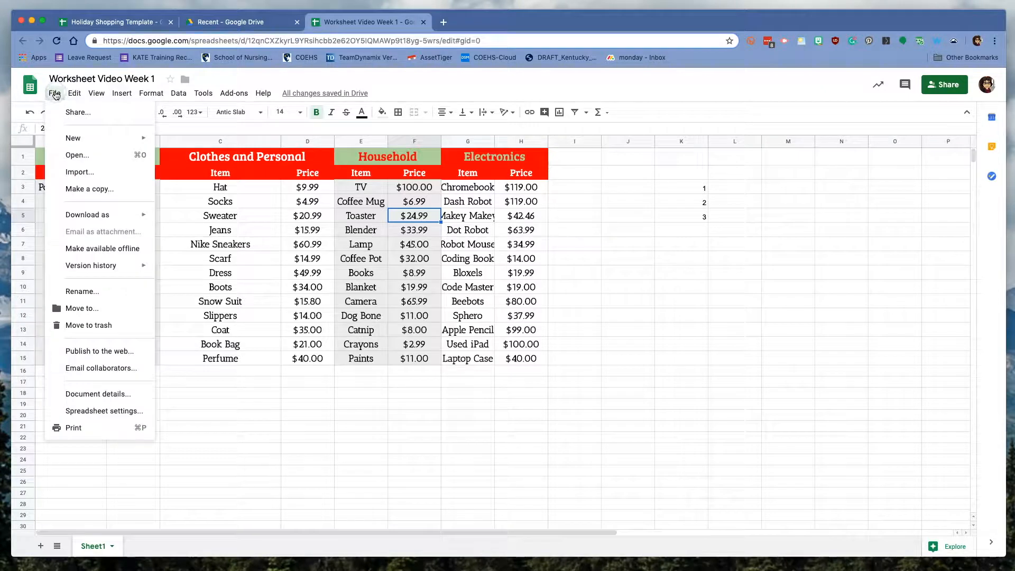
mouse_move(149, 95)
mouse_move(53, 99)
click(245, 152)
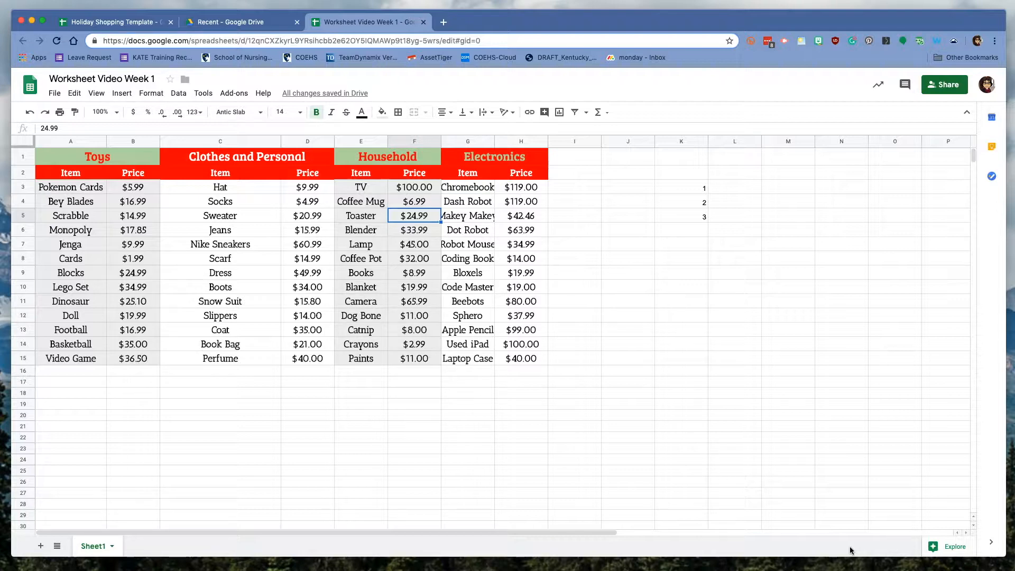
In Google Drive, show the Google Sheets Blank spreadsheet and From a template options, then open a new tab
click(232, 22)
click(52, 120)
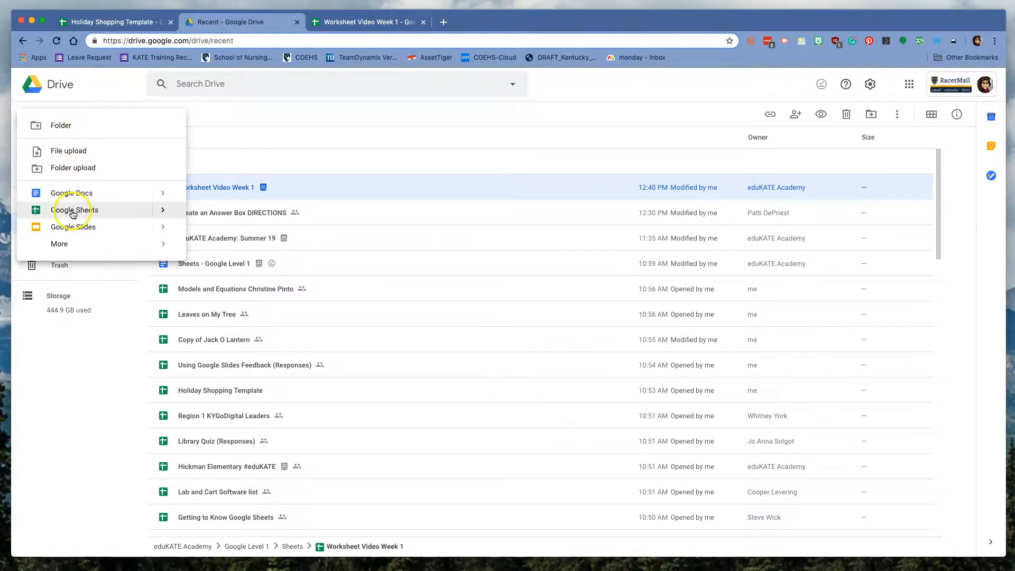
click(163, 214)
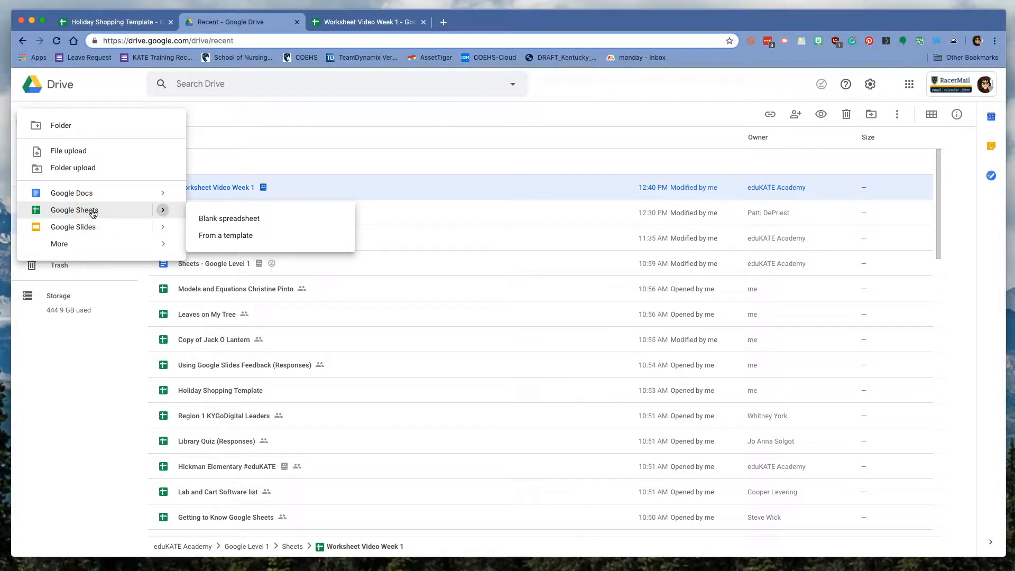
click(444, 21)
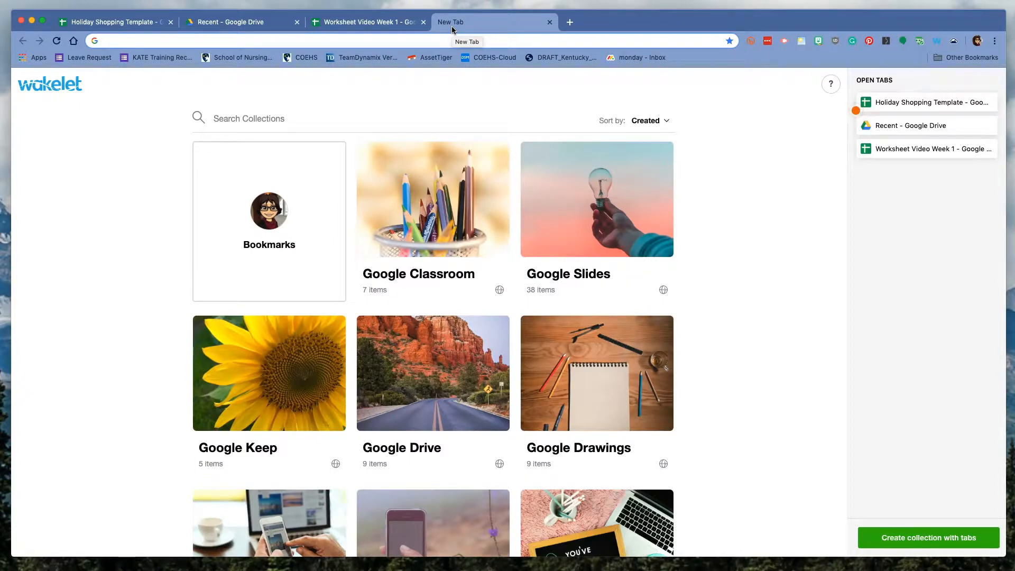
Create a blank Untitled spreadsheet by entering sheets.new in the address bar
text(sheet)
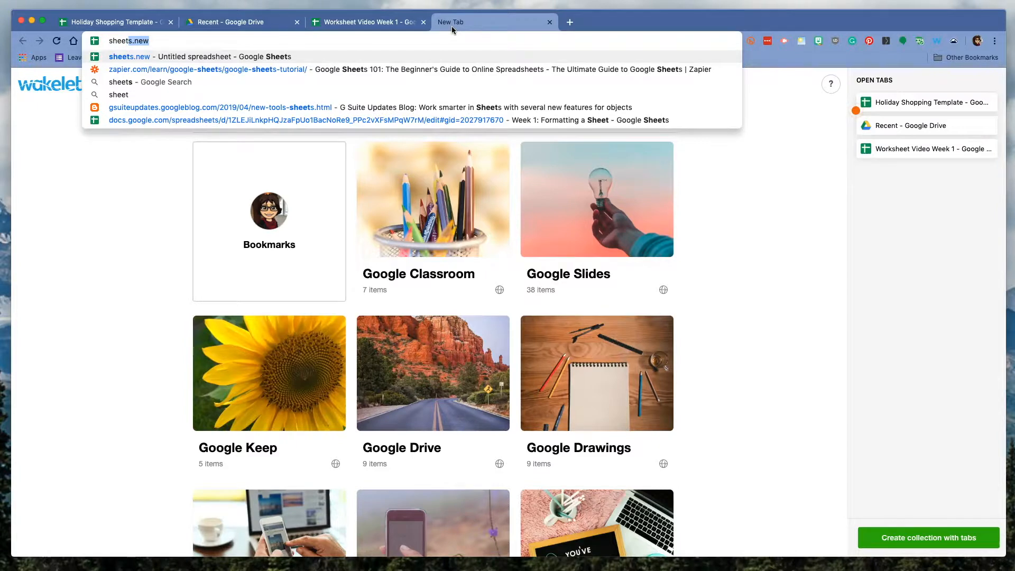
text(s)
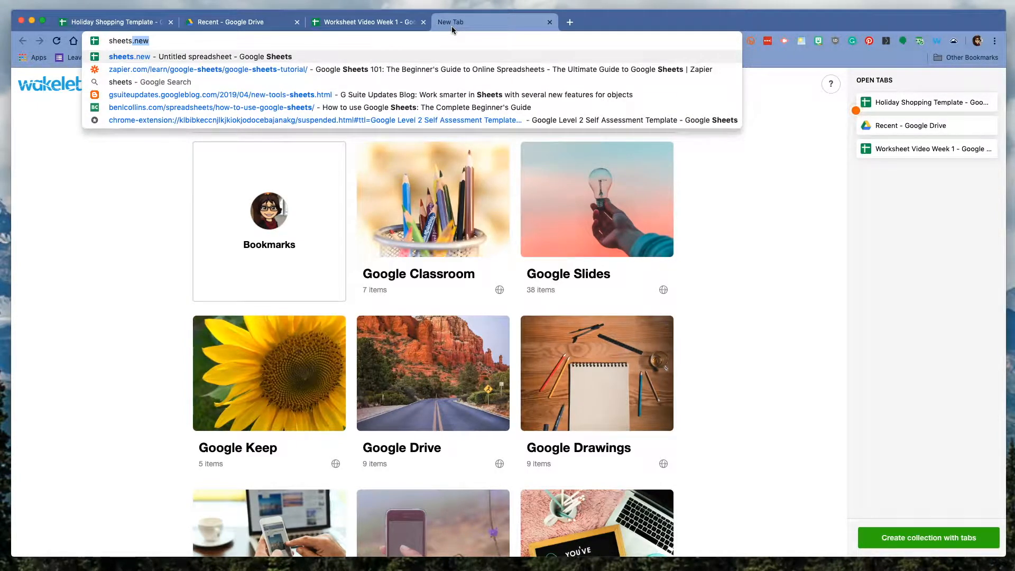
key(Return)
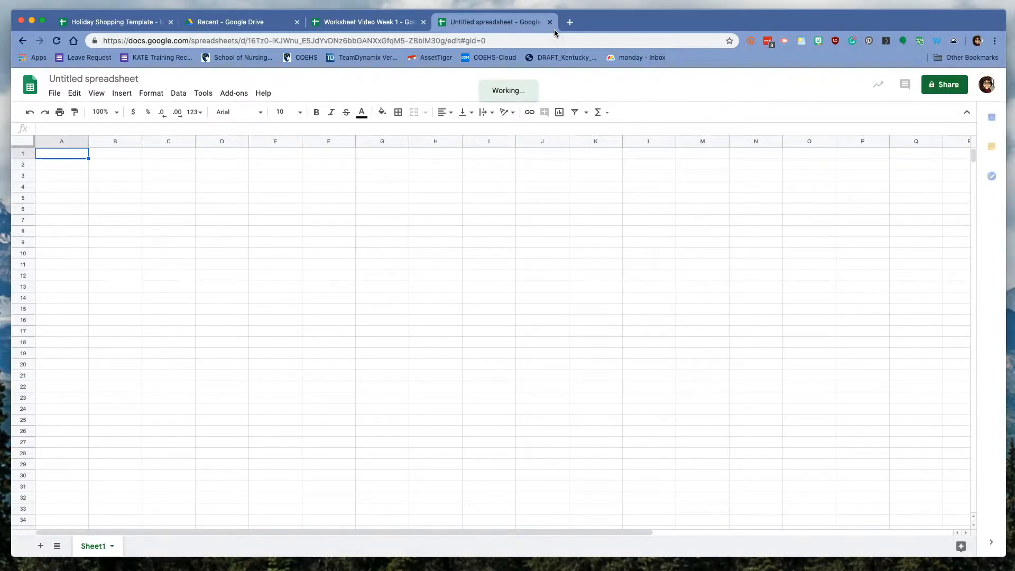
Load the Google Sheets home page (sheets.google.com) in another new tab
click(570, 21)
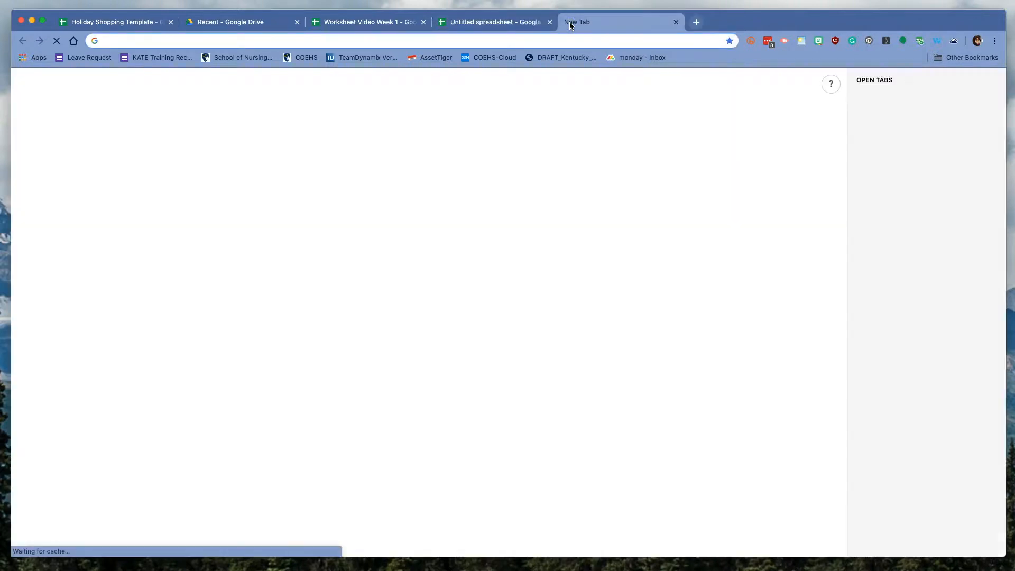
text(sheets.google.com)
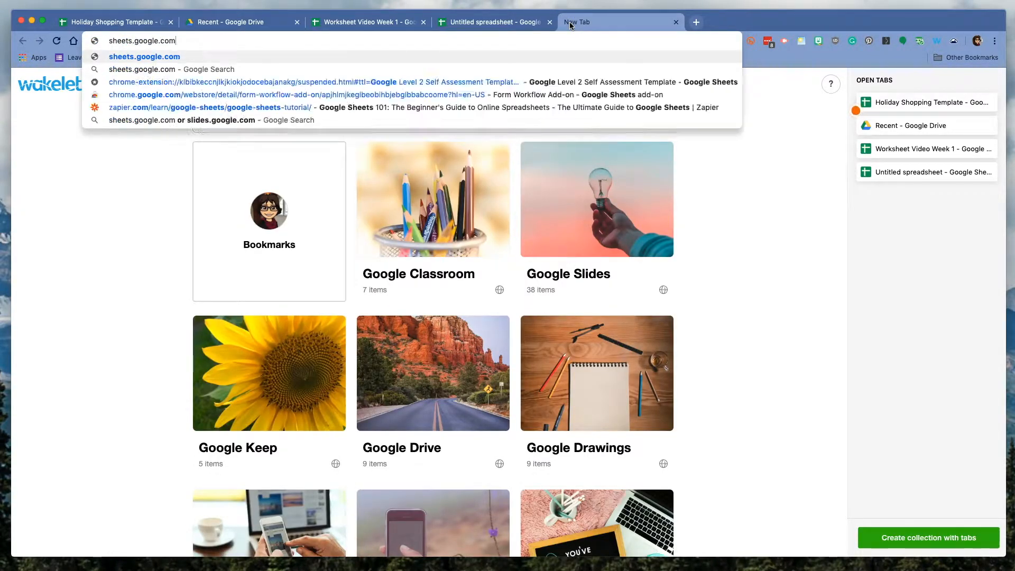
key(Return)
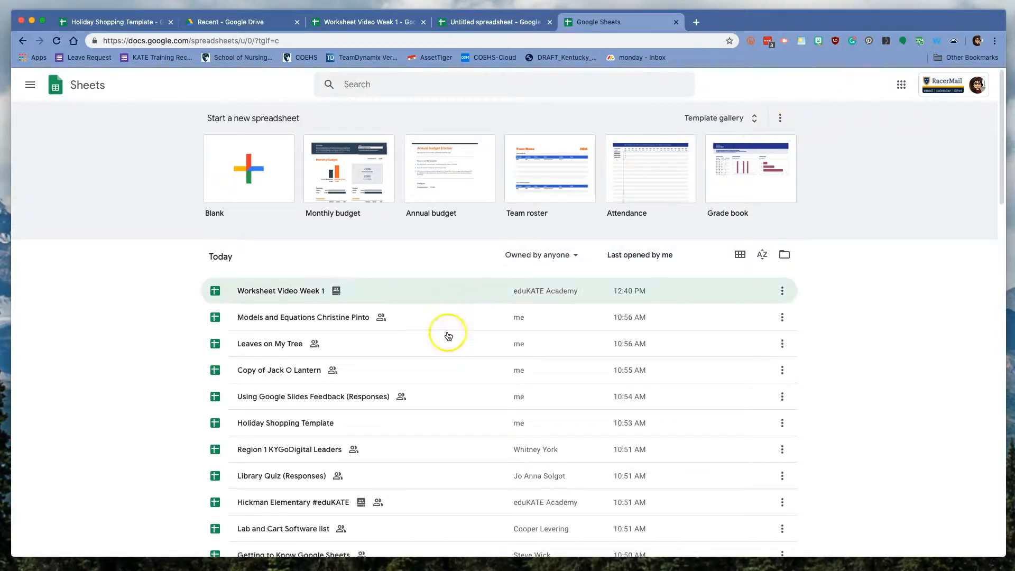
scroll(394, 415, down, 15)
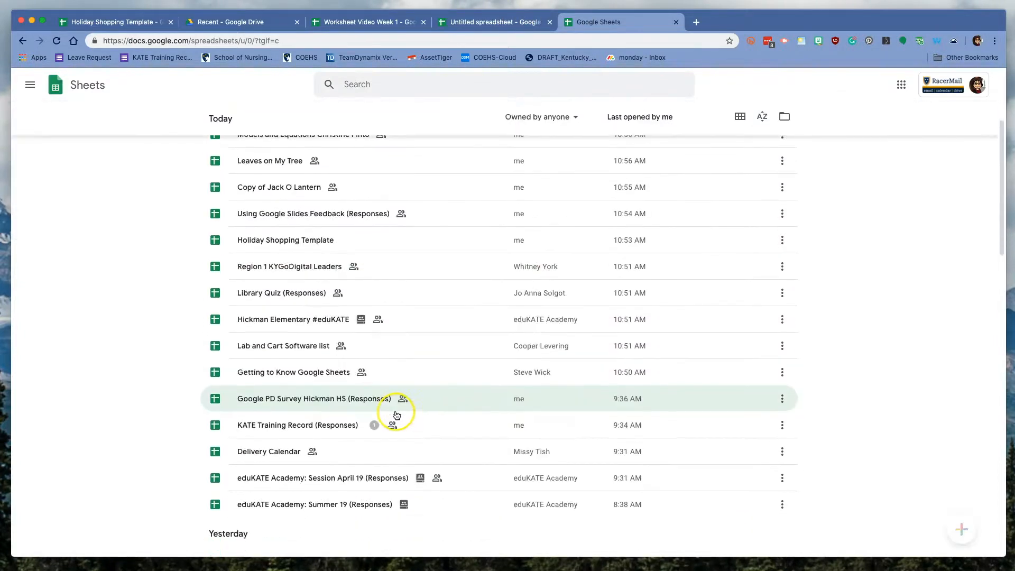
scroll(397, 415, up, 20)
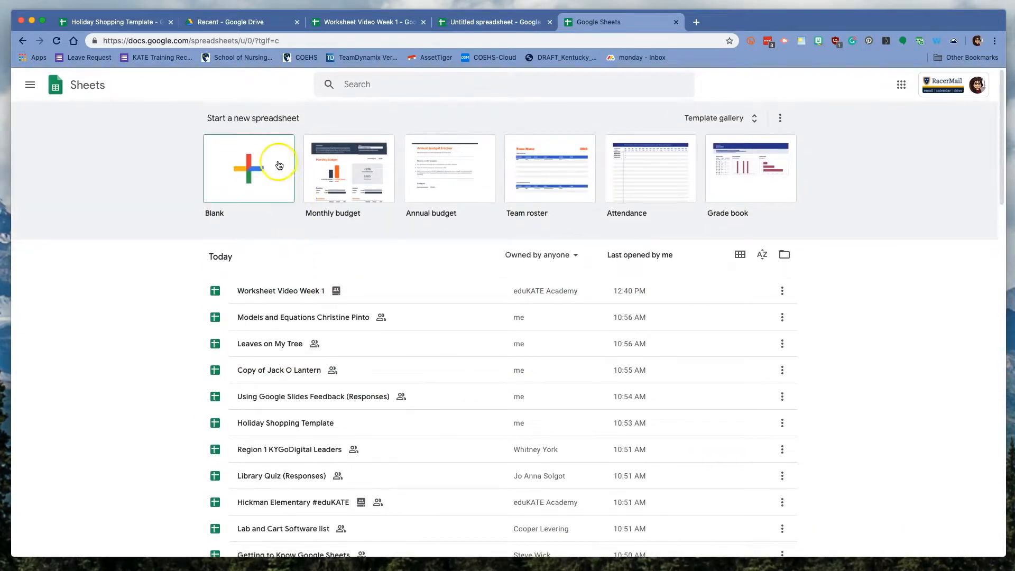
Point out the Blank and Monthly budget options, then browse the full template gallery
click(265, 169)
click(344, 181)
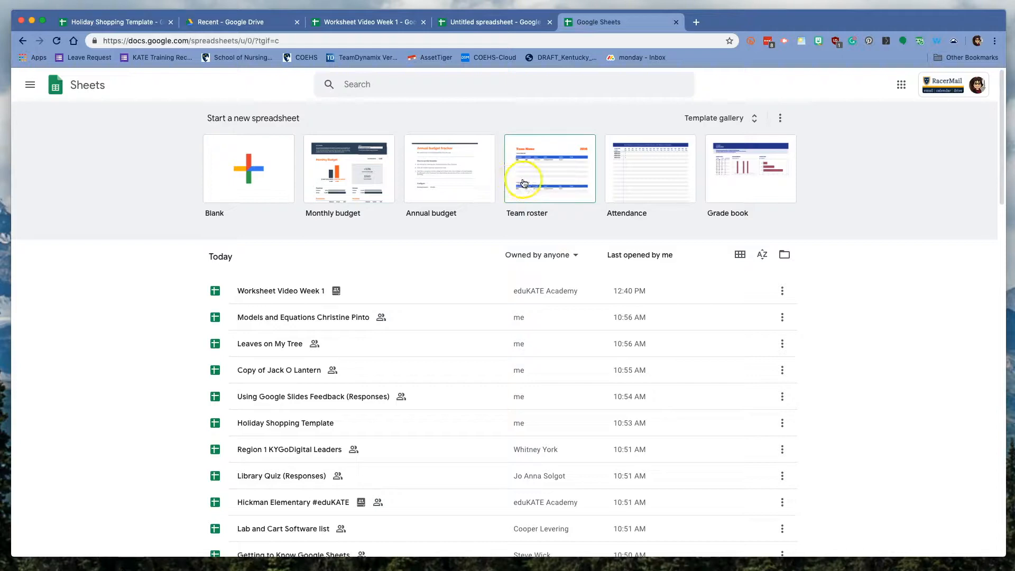
click(756, 121)
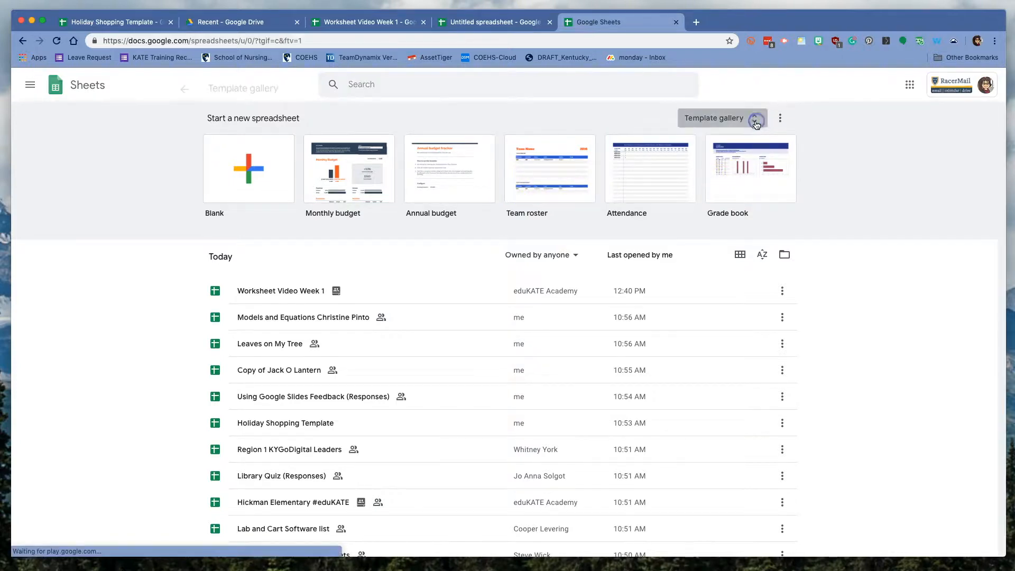
scroll(794, 250, down, 8)
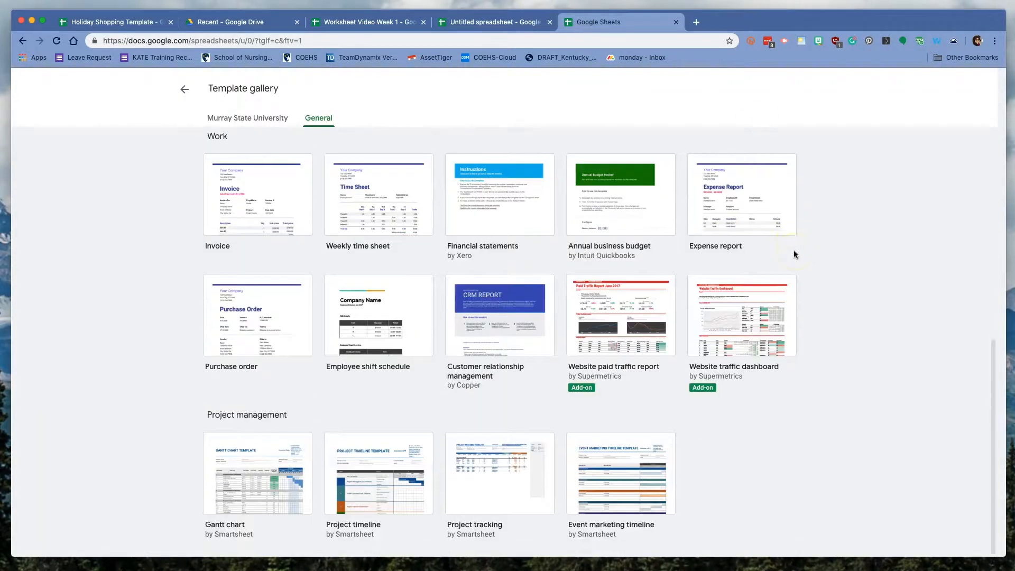
scroll(795, 249, up, 8)
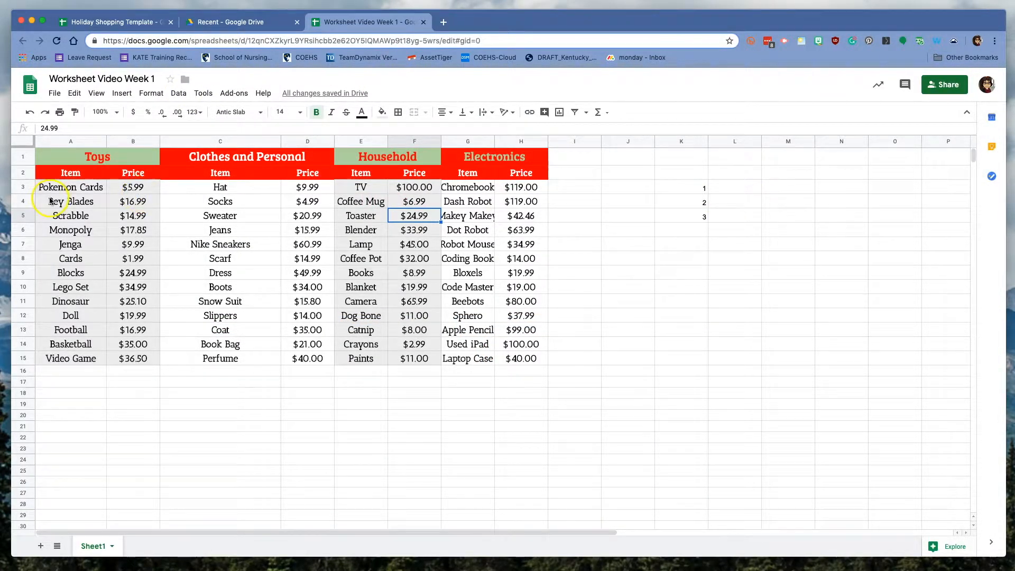
click(195, 207)
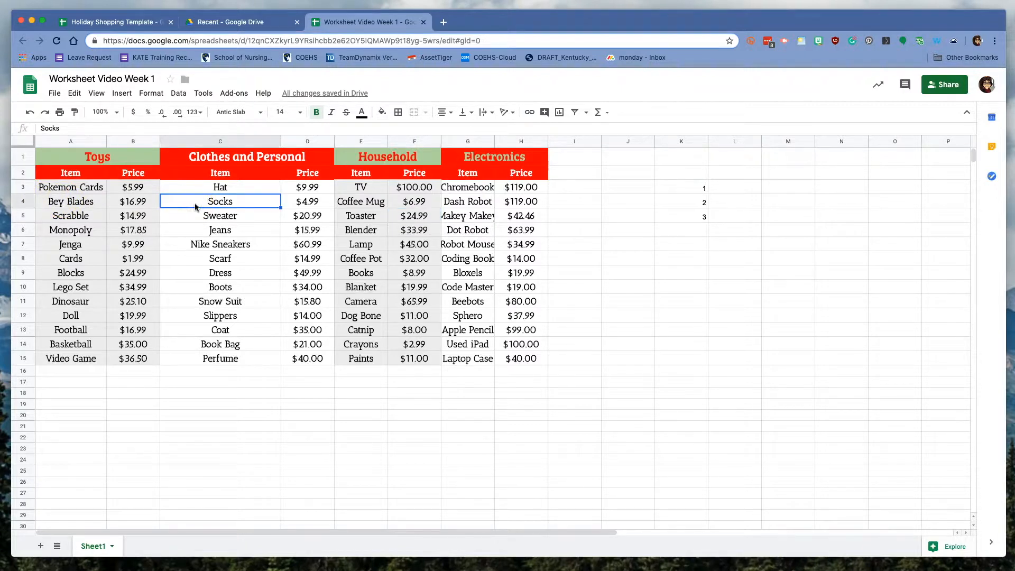
key(Right)
key(Right)
key(Right)
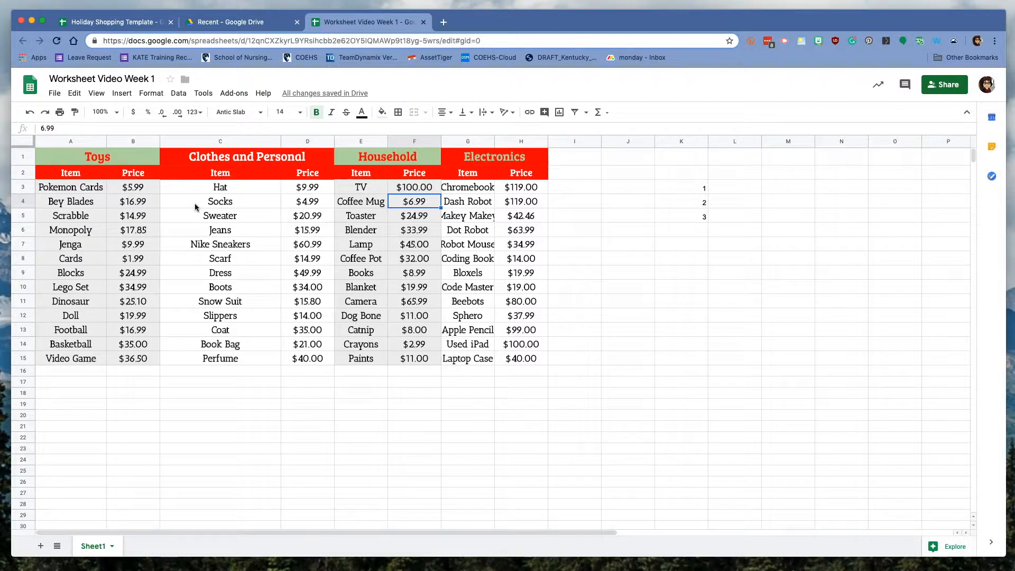
key(Left)
key(Left)
key(Left)
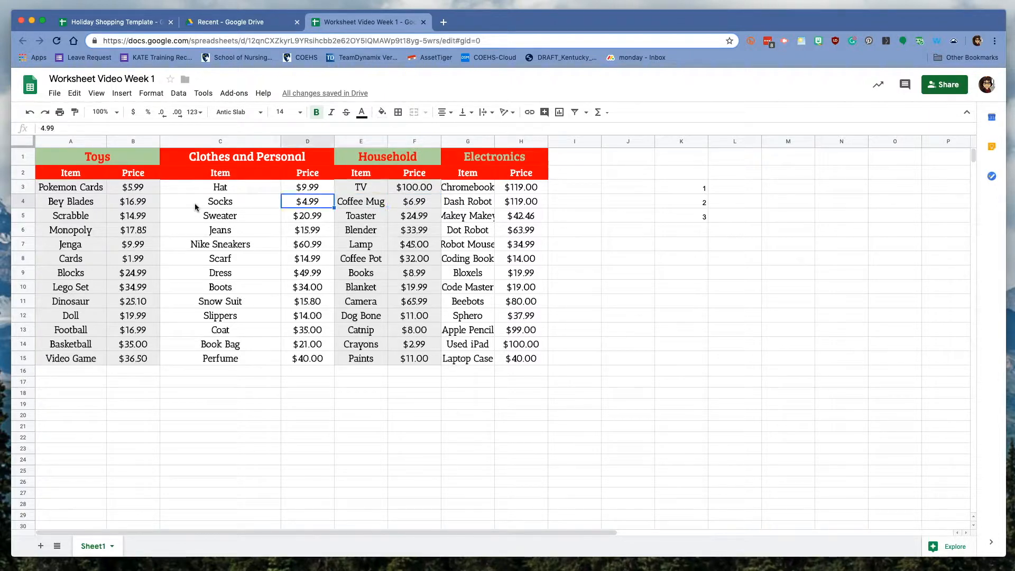
key(Left)
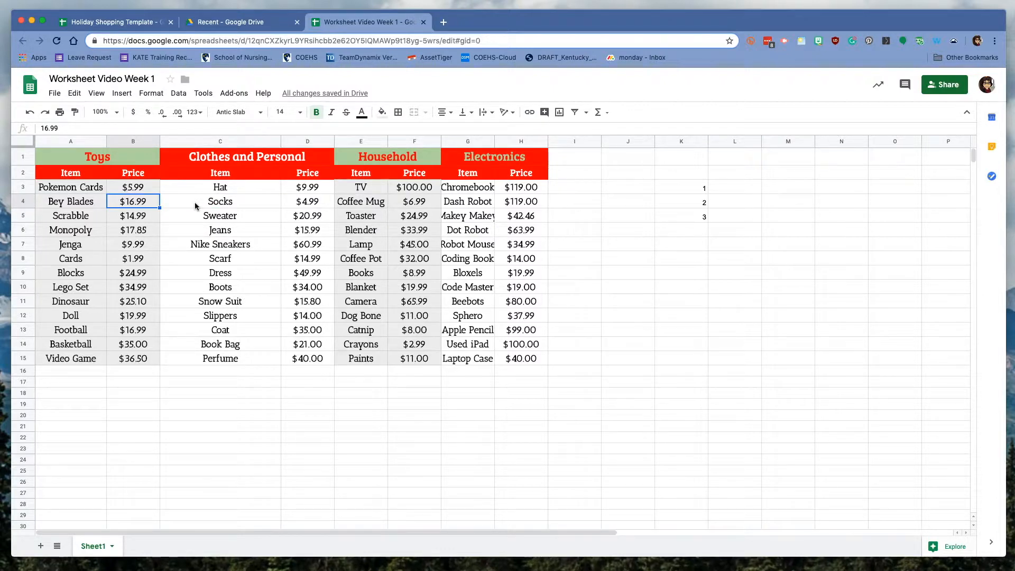
key(Right)
key(Right)
key(Right)
key(Left)
key(Left)
key(Left)
key(Left)
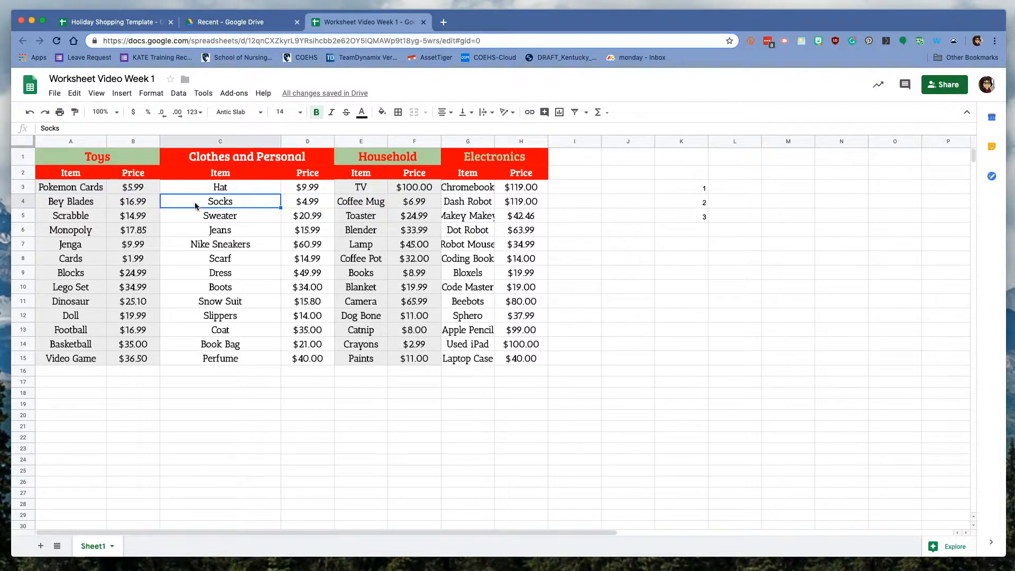
key(Down)
key(Down)
key(Down)
key(Up)
key(Up)
key(Up)
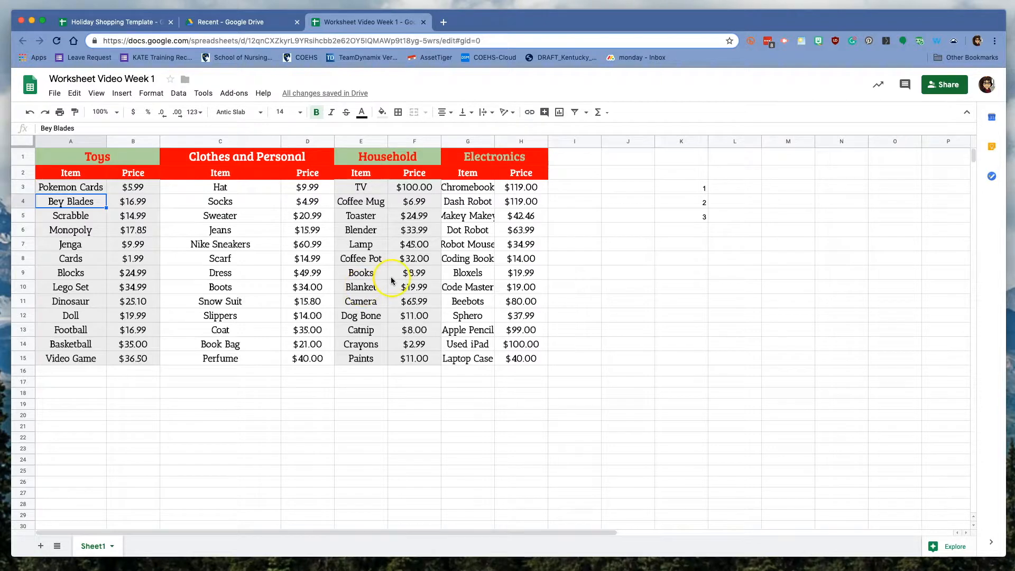
click(365, 260)
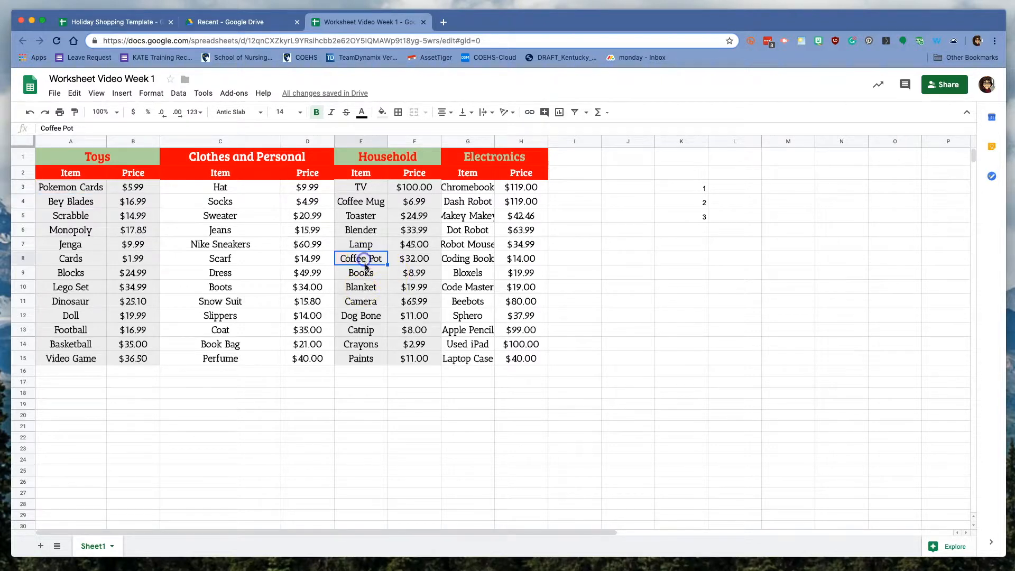
click(273, 304)
click(305, 303)
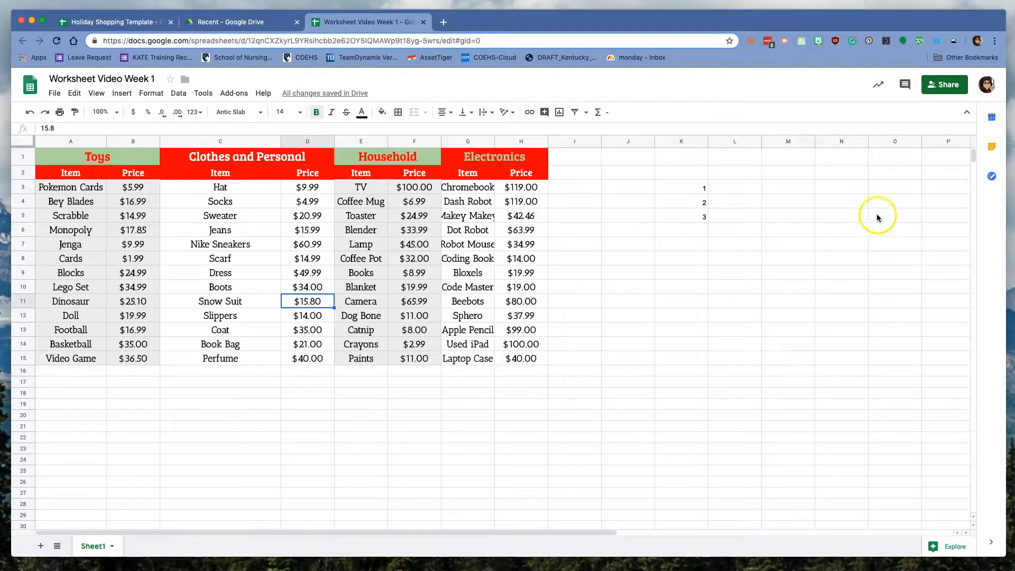
click(87, 192)
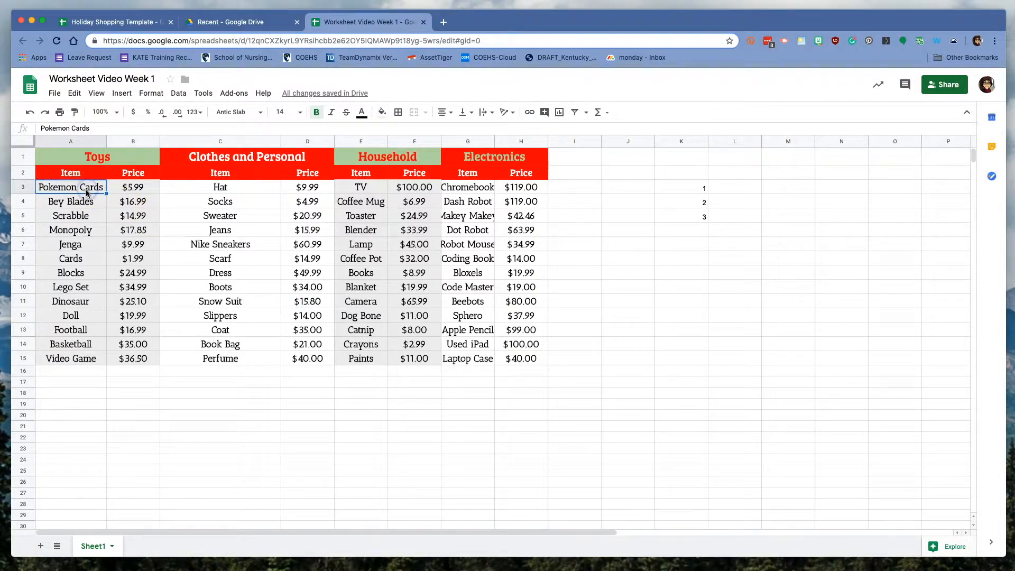
Enter the person's first name in A19 and their last name in B19
click(66, 411)
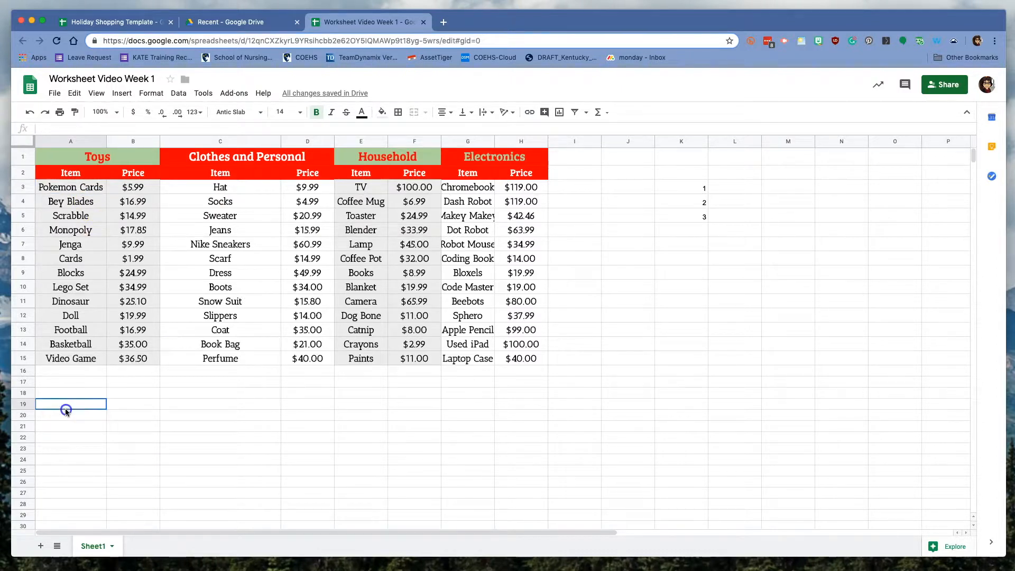
text(Patti)
key(Tab)
text(DePriest)
key(Tab)
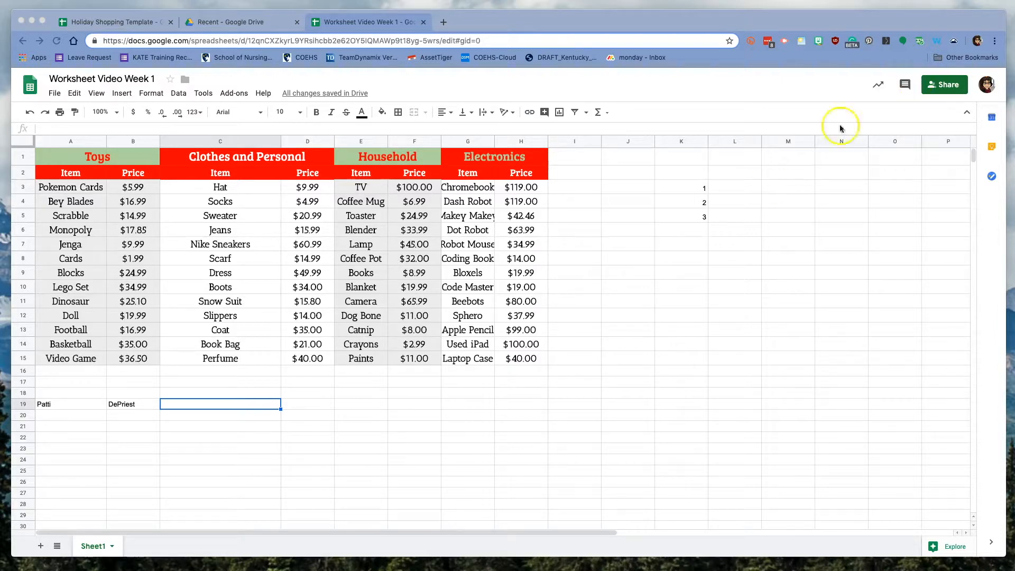
Extend the 1–3 series in K3:K5 down to K12 so column K runs 1 through 10
click(699, 197)
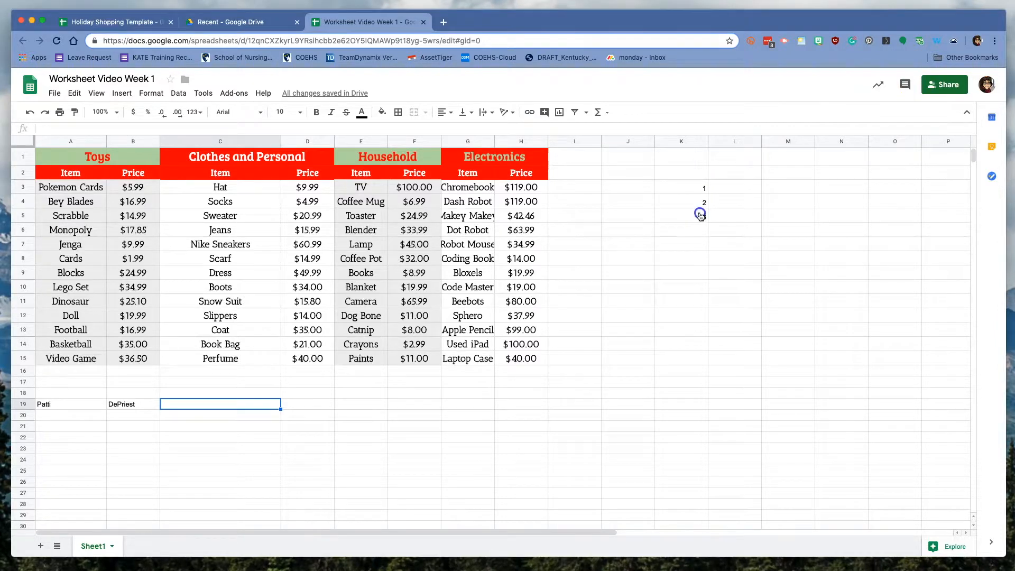
drag(695, 188, 695, 217)
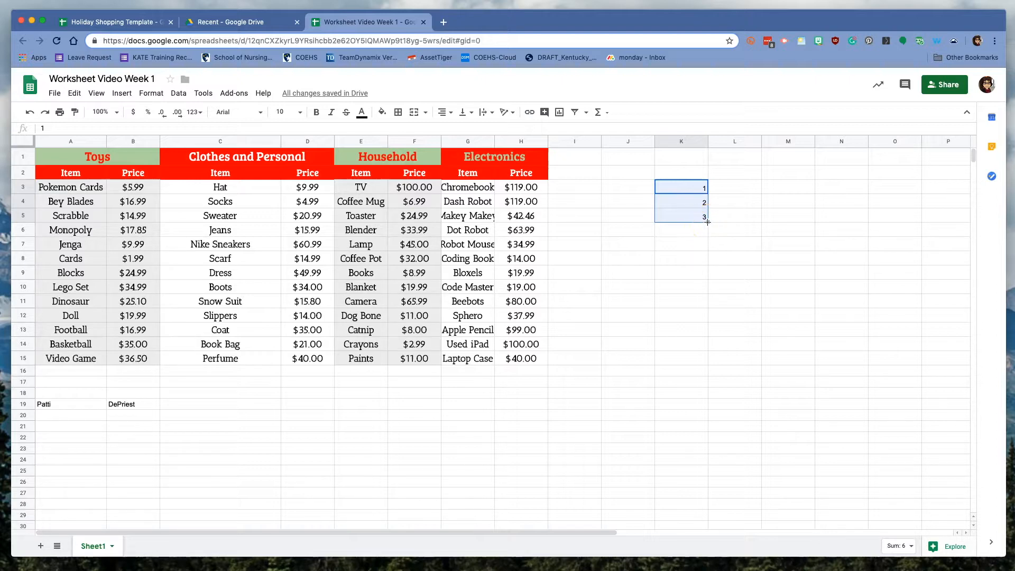
drag(708, 222, 705, 313)
click(689, 322)
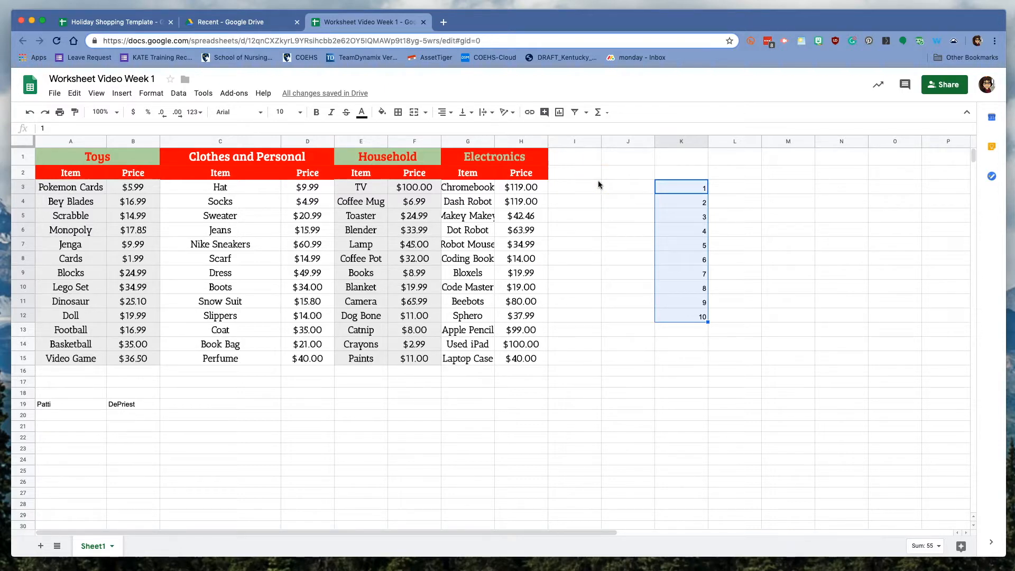
Type January in D19 and February in E19, then autofill the months across to July in J19
click(329, 403)
text(January)
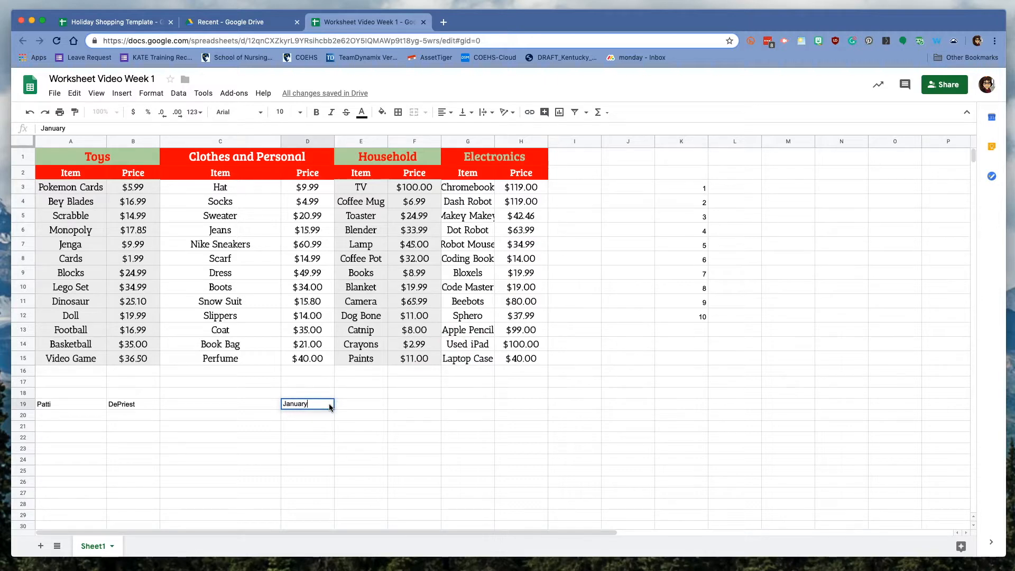
key(Tab)
text(February)
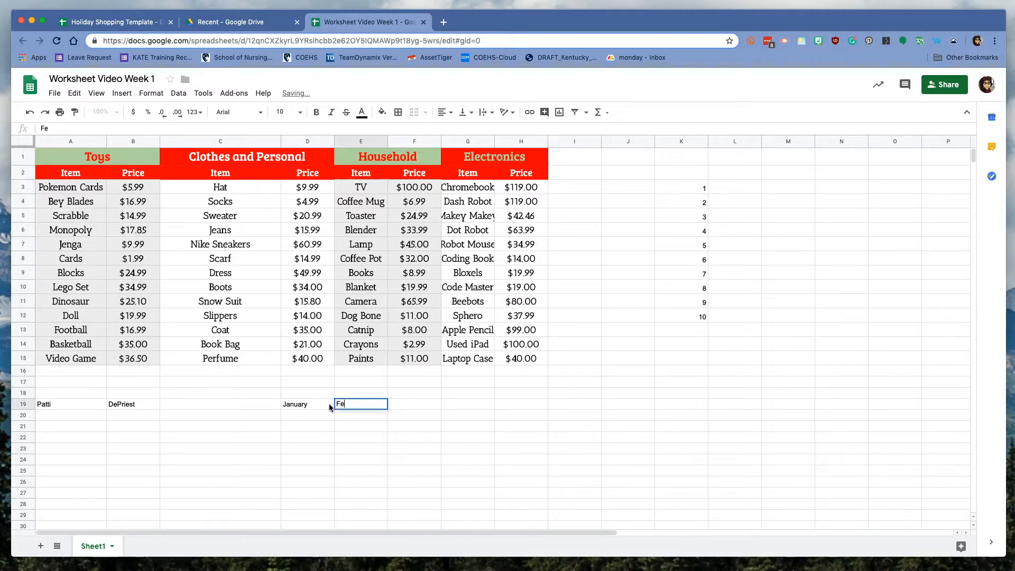
drag(330, 406, 351, 407)
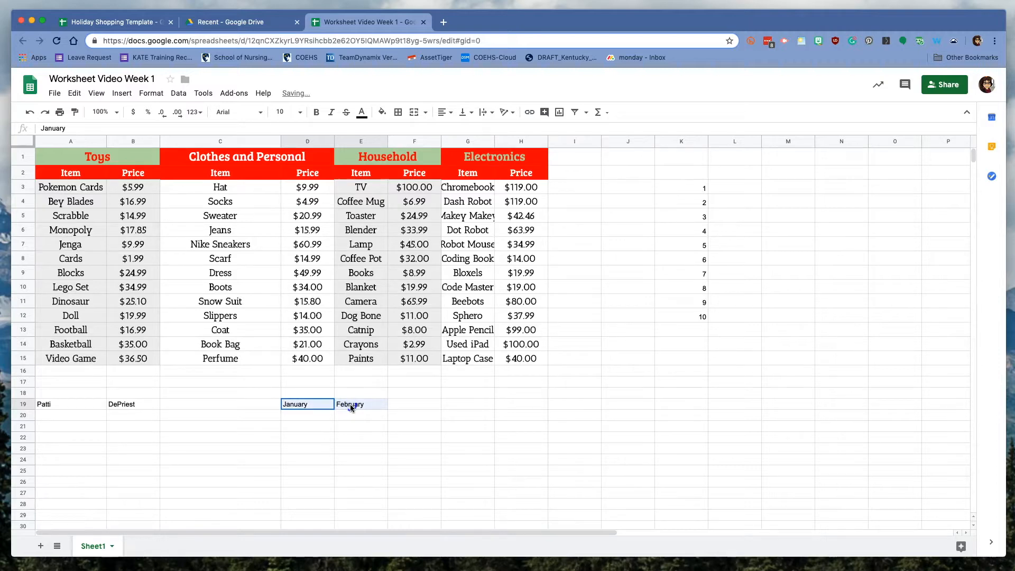
drag(388, 409, 629, 407)
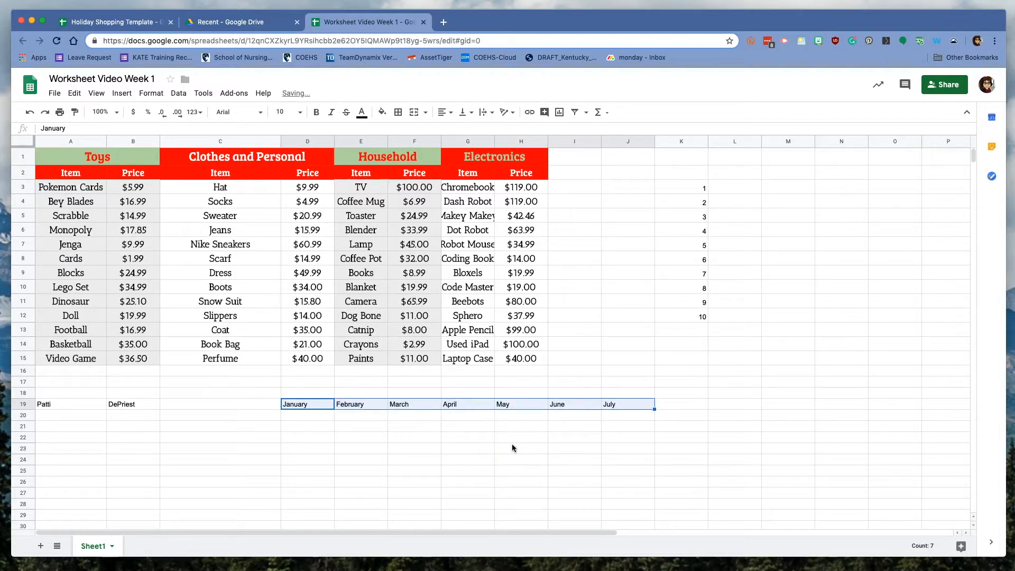